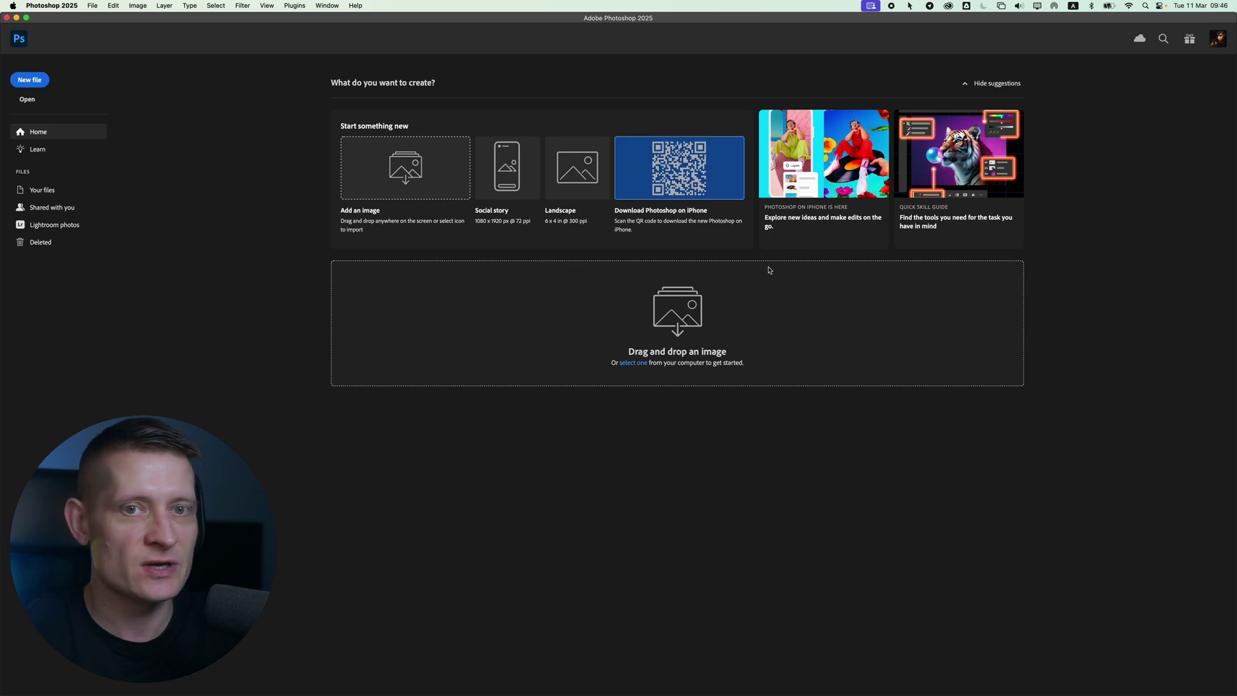
Step: Switch to Finder and confirm CoolPanda.jpg in Images is 4000×5000 px at 300 resolution
key("super+Tab")
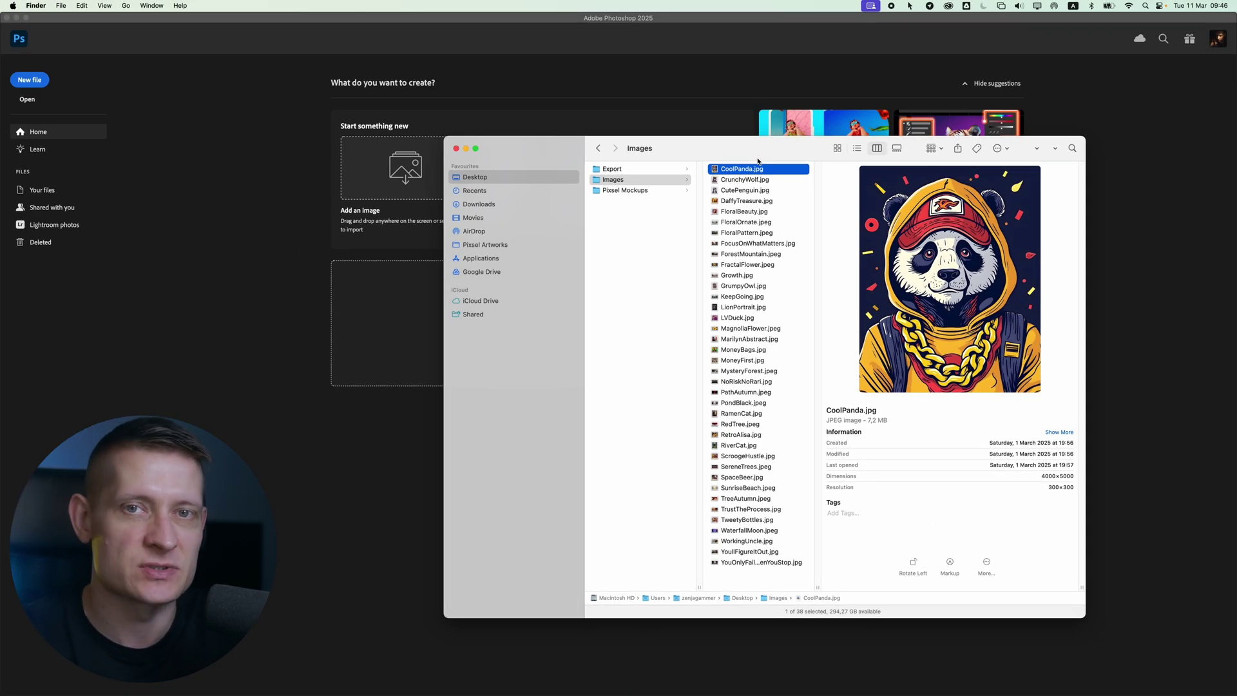
Step: Drag CoolPanda.jpg from the Images folder window onto Photoshop to open it as a document
left_click_drag(733, 160, 775, 142)
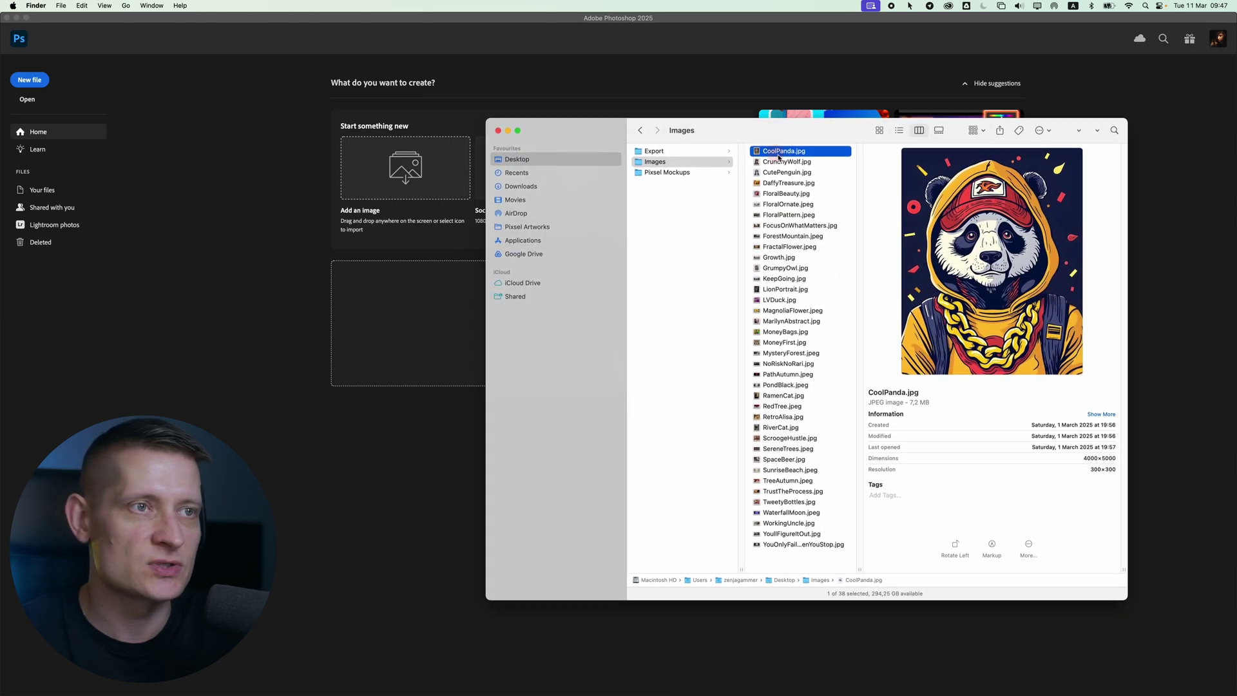
left_click_drag(479, 313, 428, 434)
left_click(431, 402)
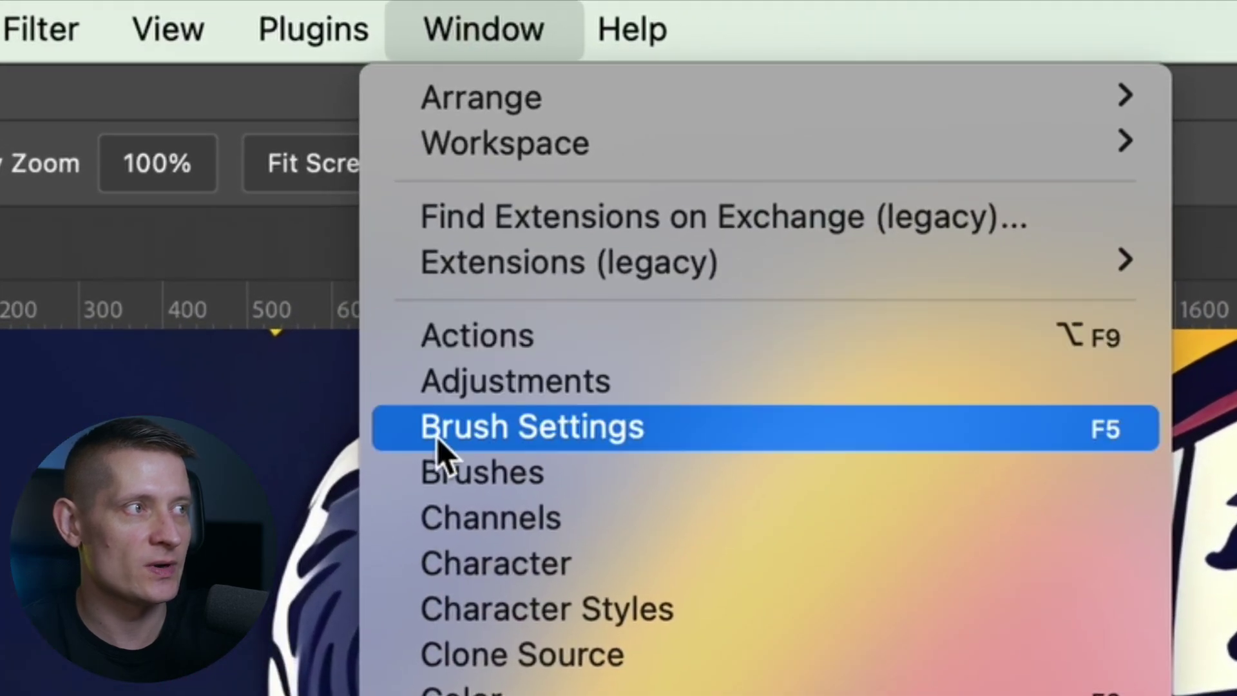
Step: In the Actions panel, add a set named 'Example Video' and start recording an action 'Resize' in it
left_click(551, 331)
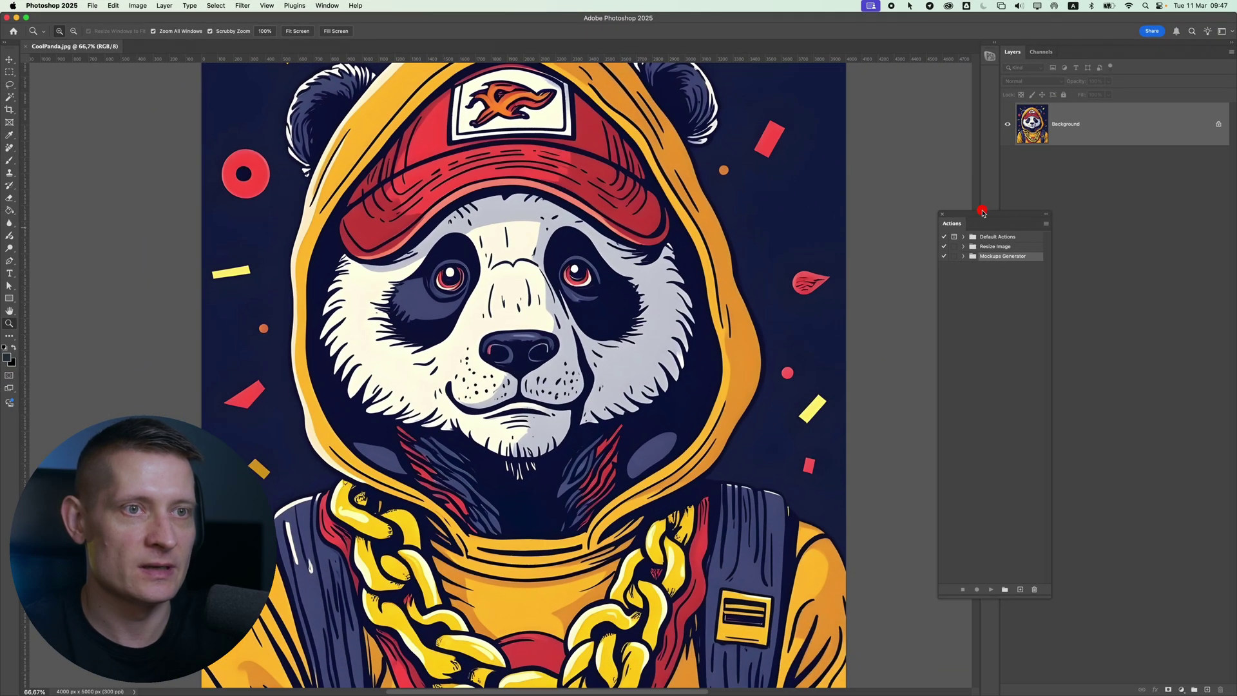
left_click_drag(982, 213, 886, 152)
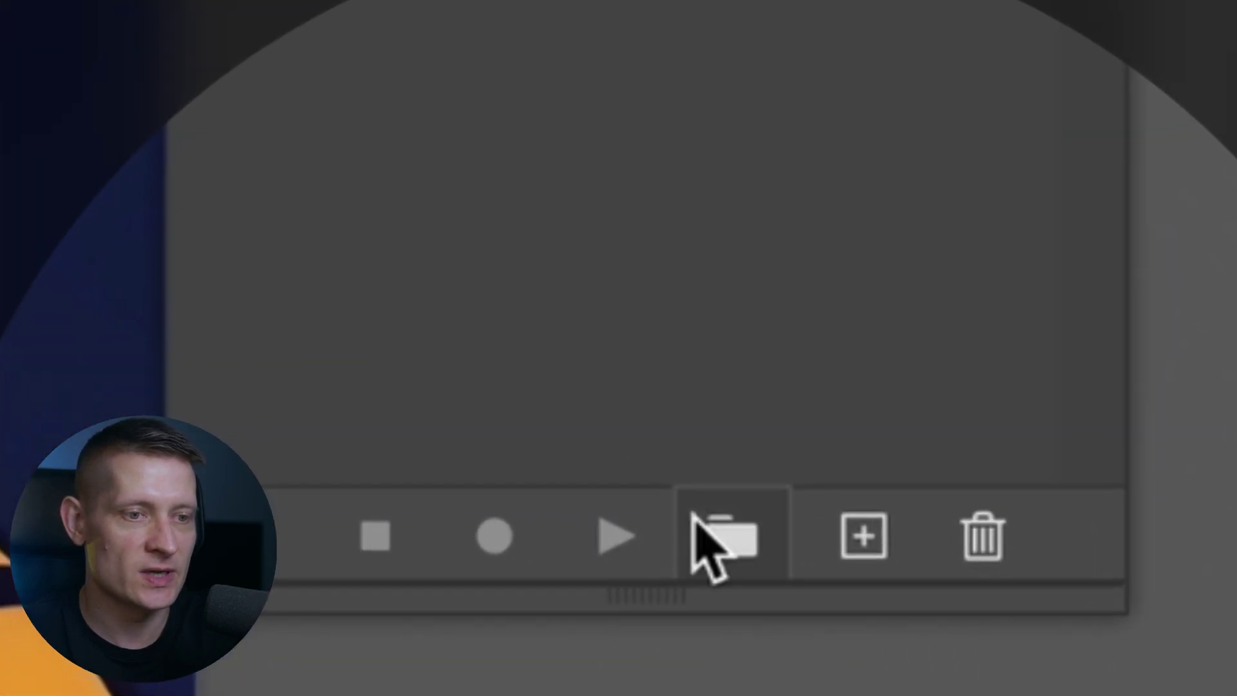
left_click(693, 661)
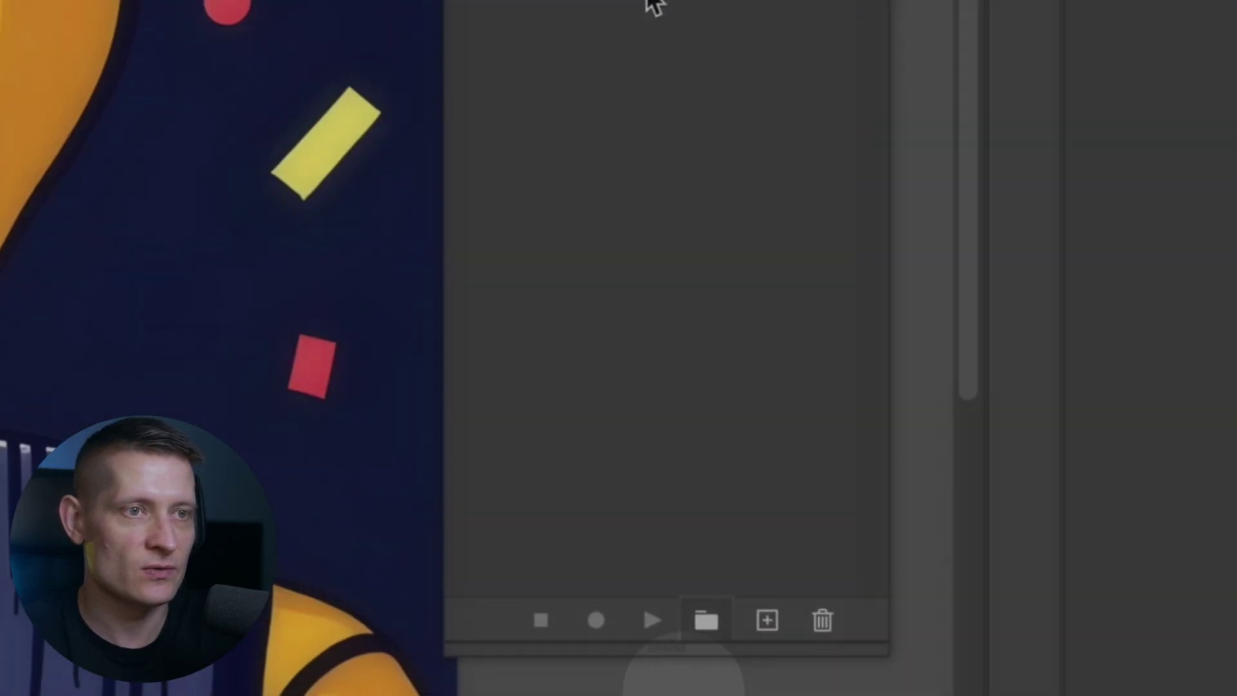
type("Example Video")
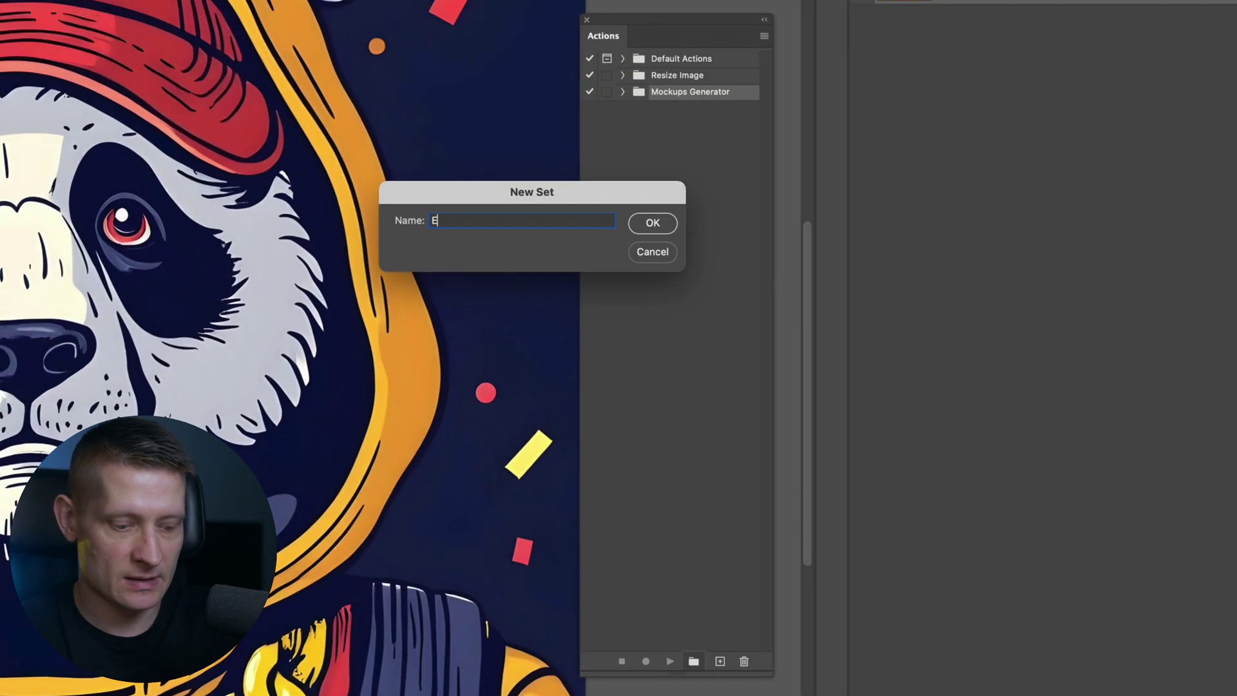
key("Return")
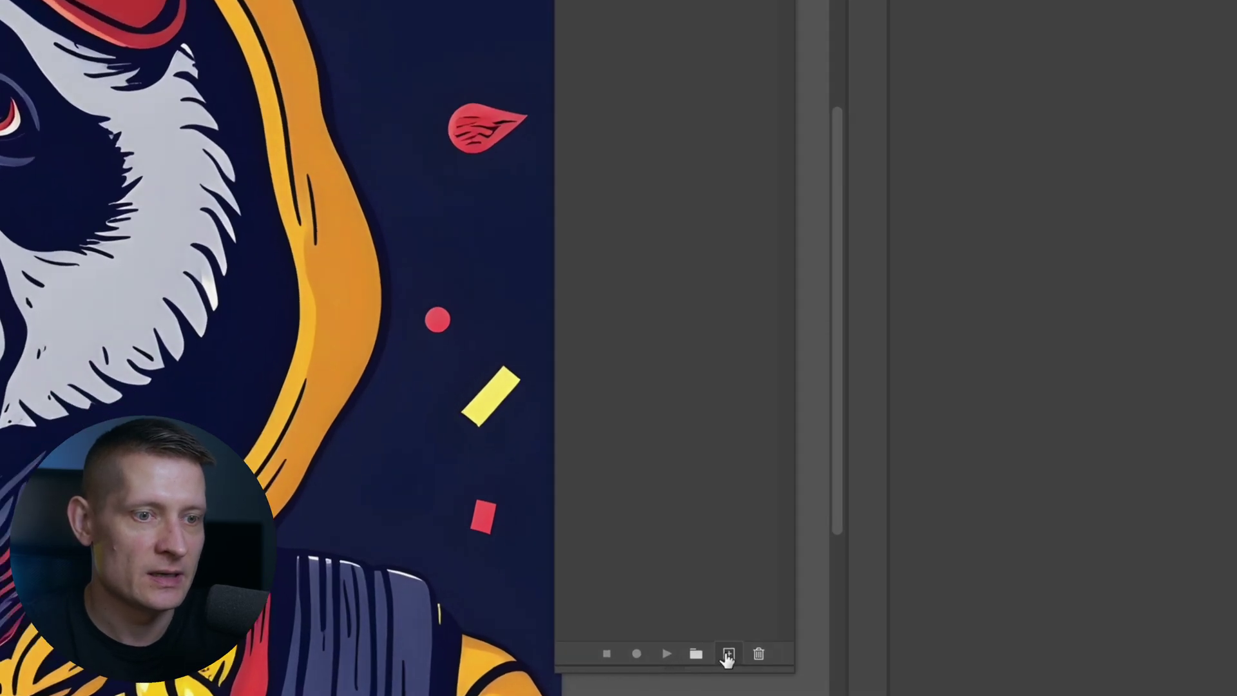
left_click(720, 661)
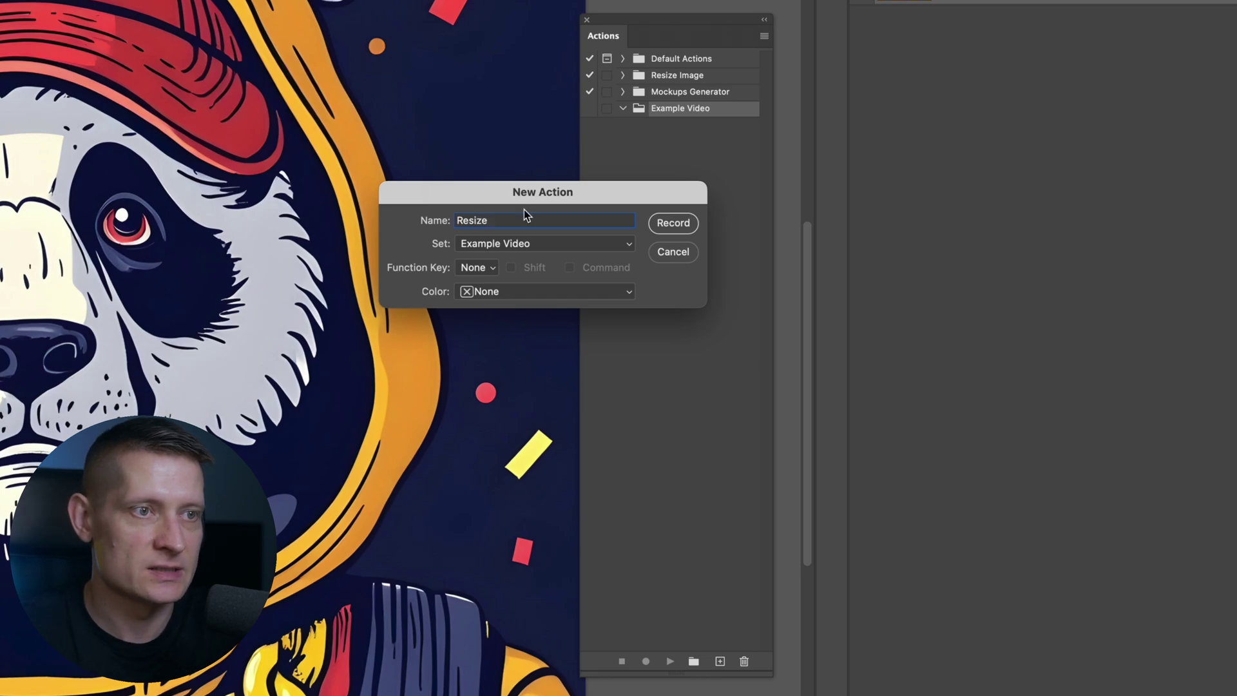
left_click(686, 226)
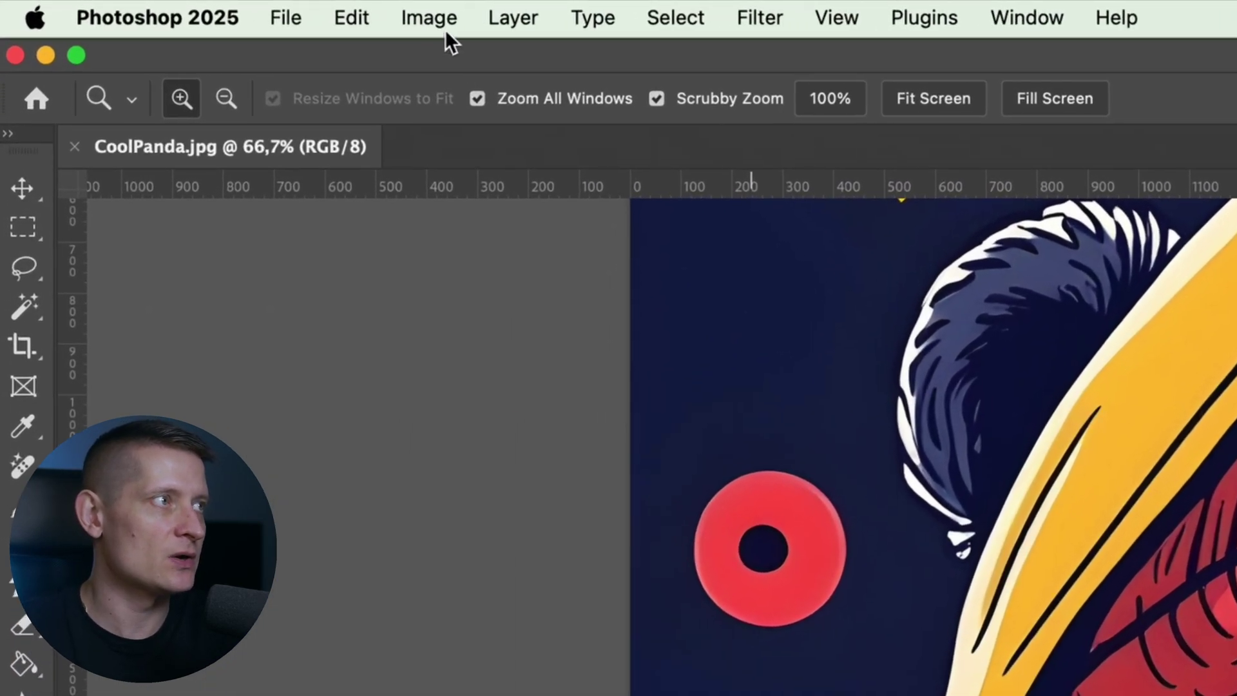
Step: Set Image Size height to 1000 px (width 800) with Bicubic Sharper (reduction) and apply
left_click(141, 7)
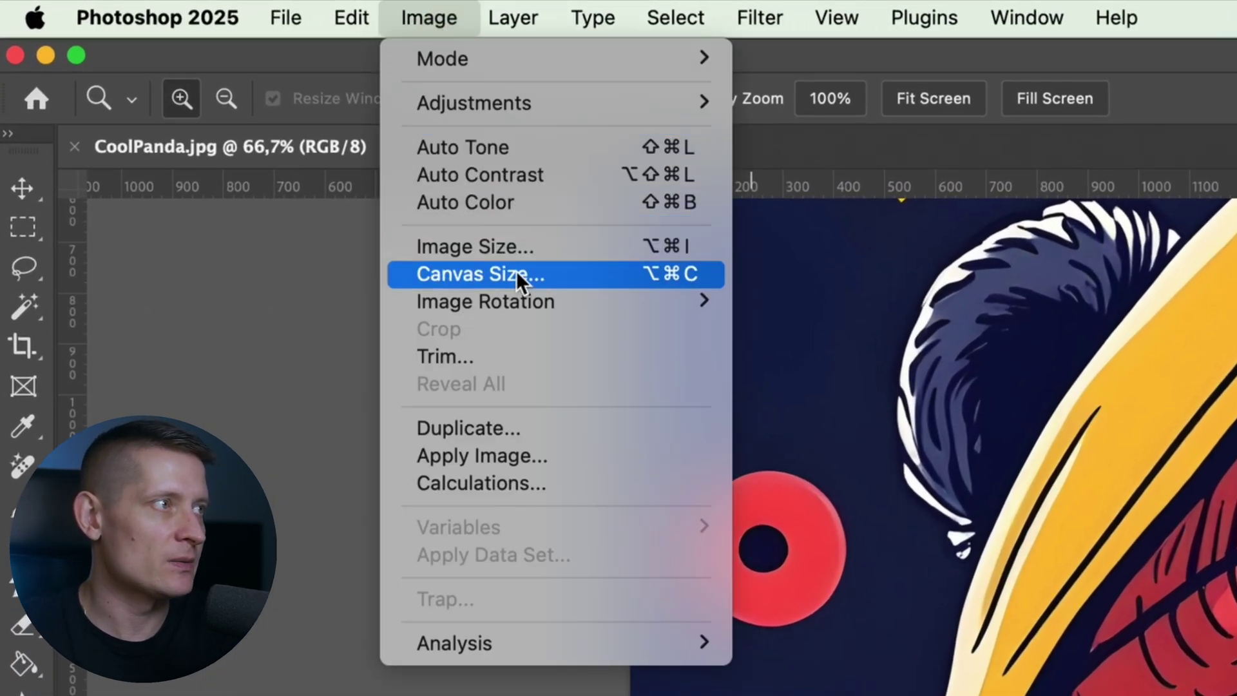
left_click(527, 250)
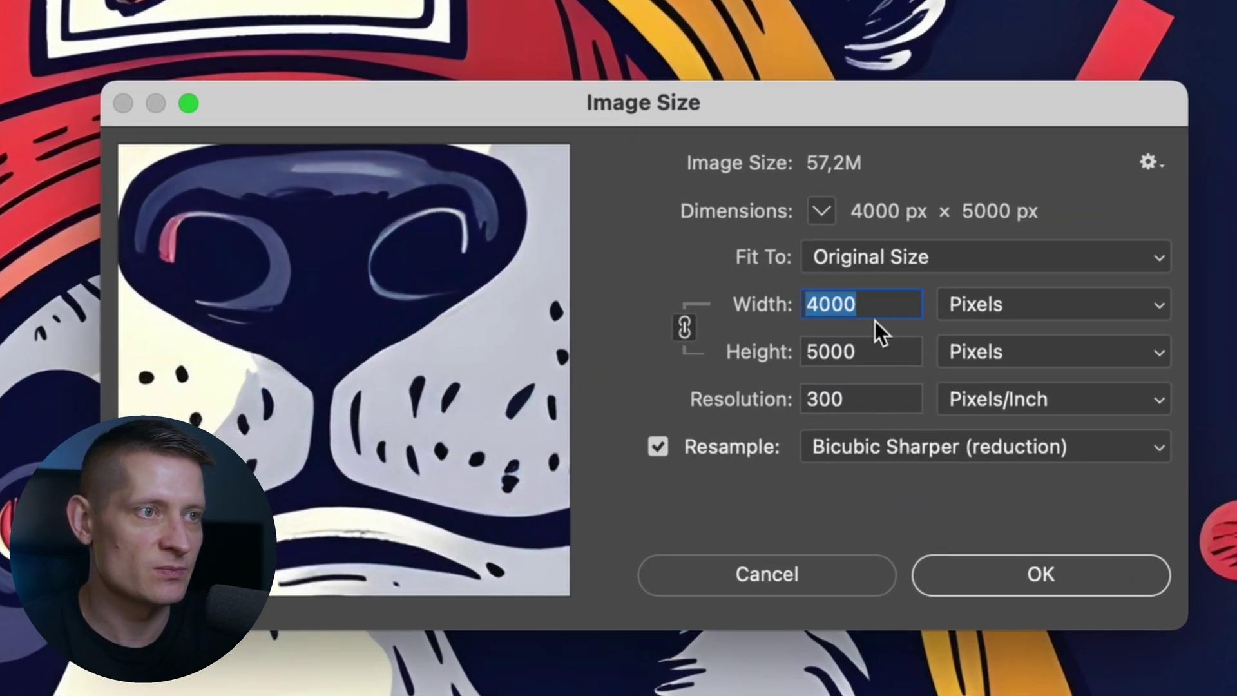
left_click(790, 349)
type("1000")
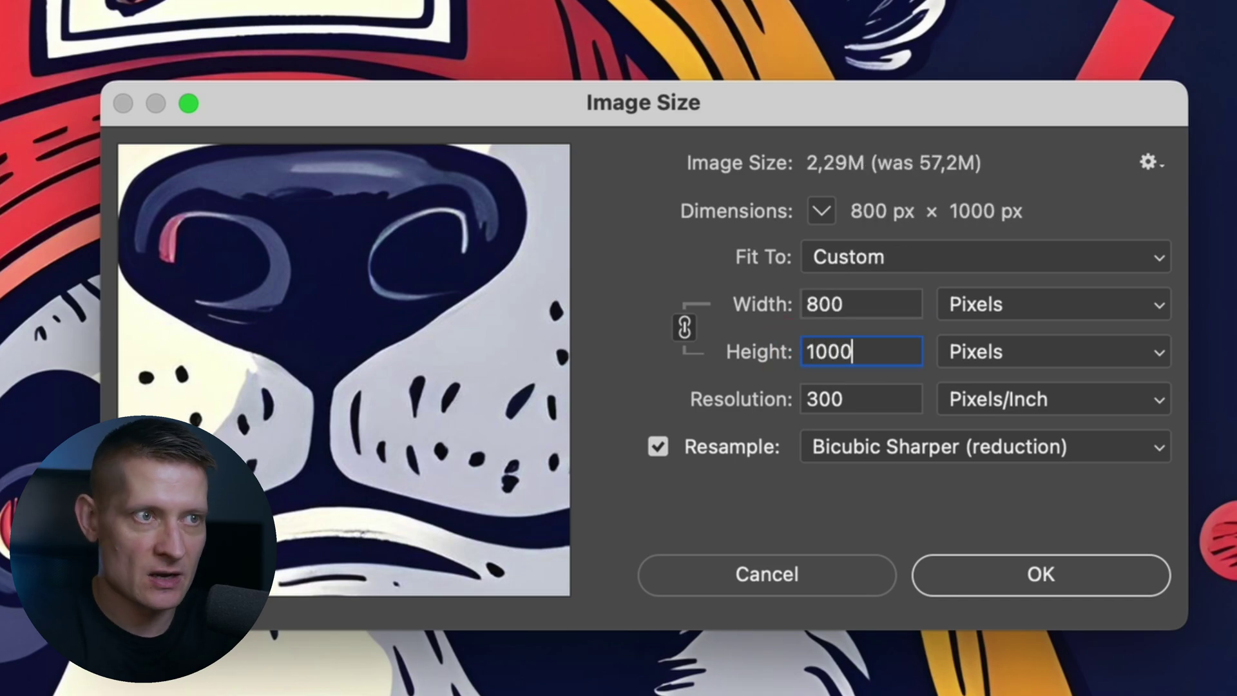
left_click(828, 448)
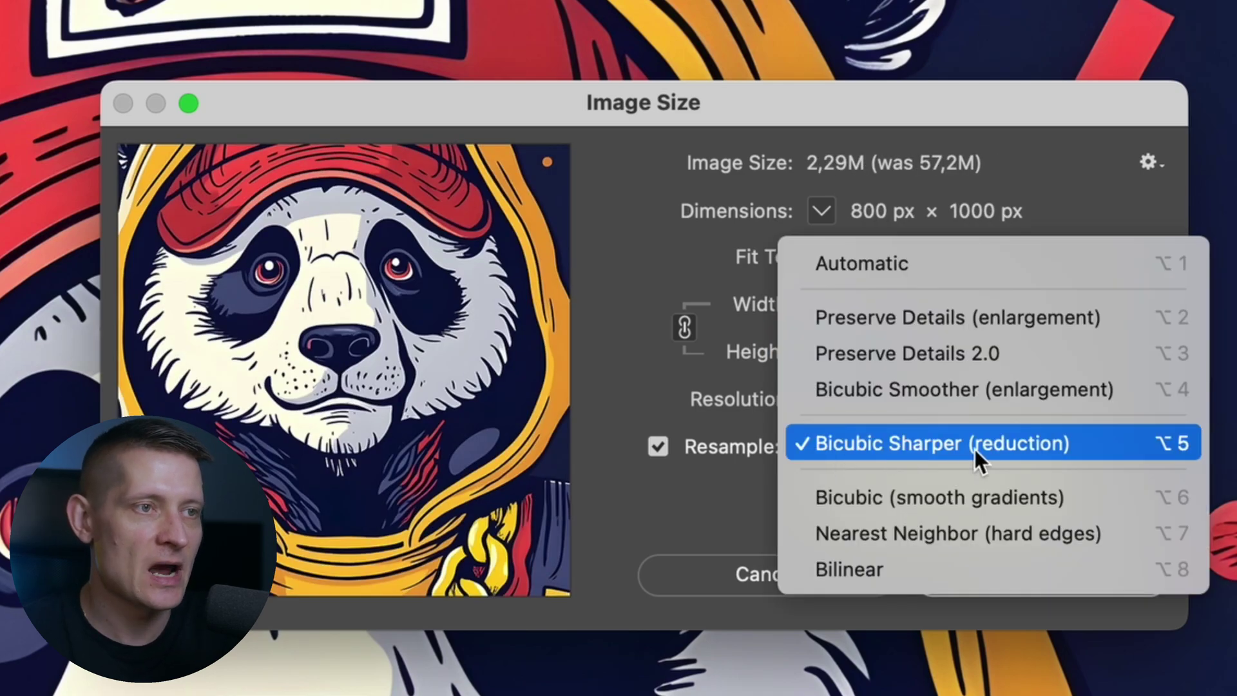
left_click(915, 440)
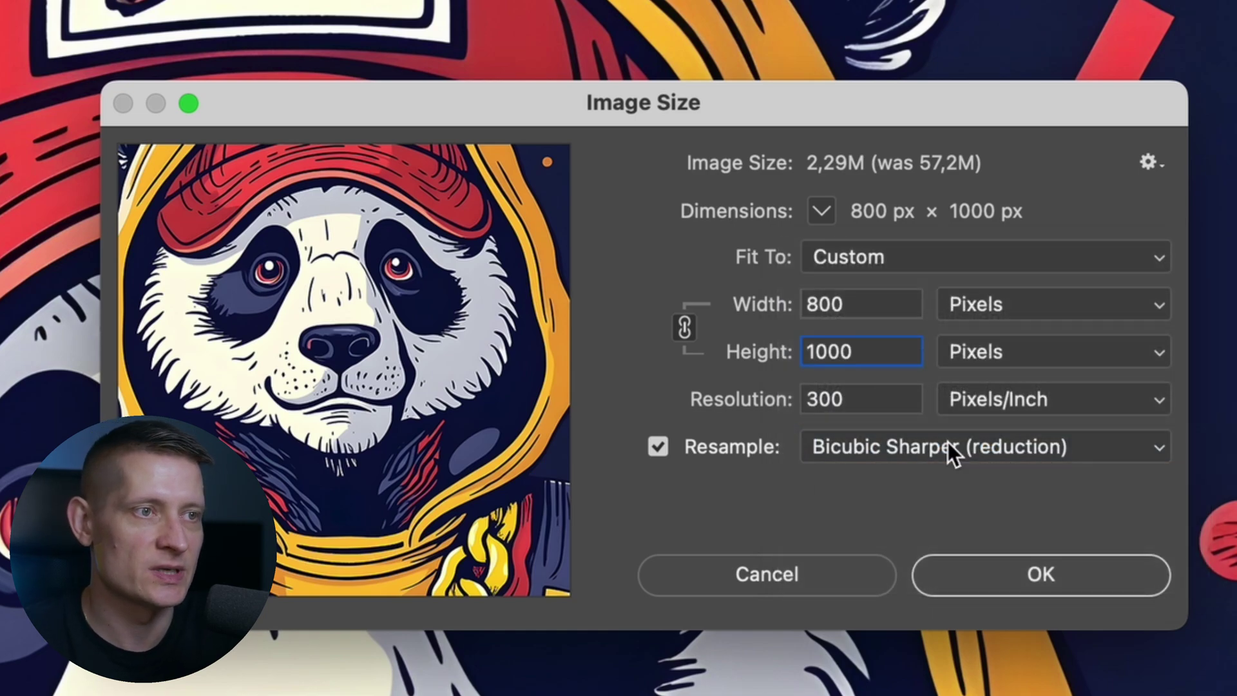
left_click(957, 571)
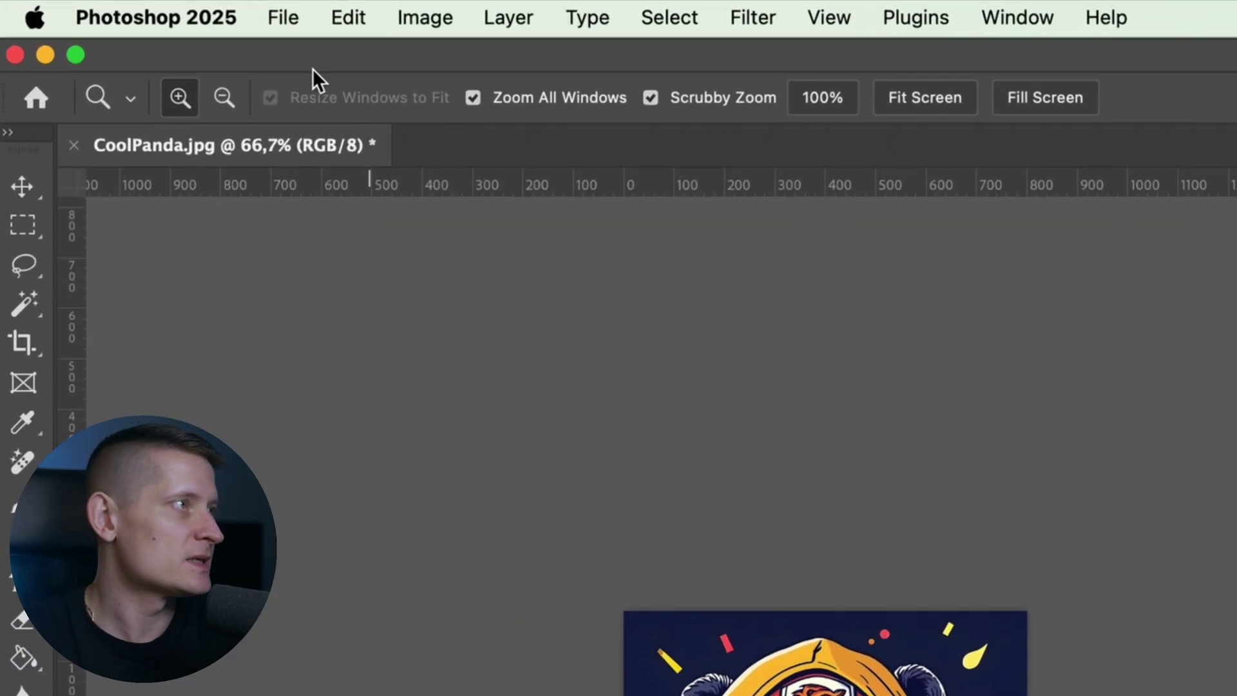
Step: Save a JPEG copy of the resized panda image at Maximum quality 12
left_click(95, 6)
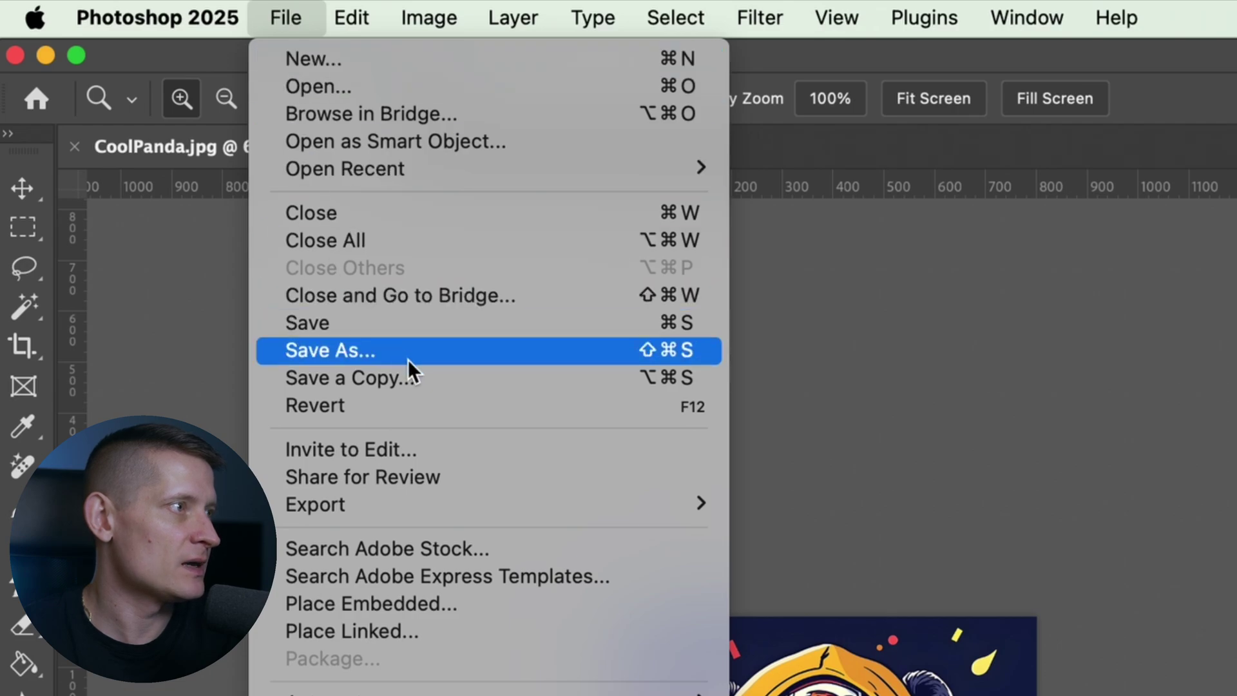
left_click(419, 376)
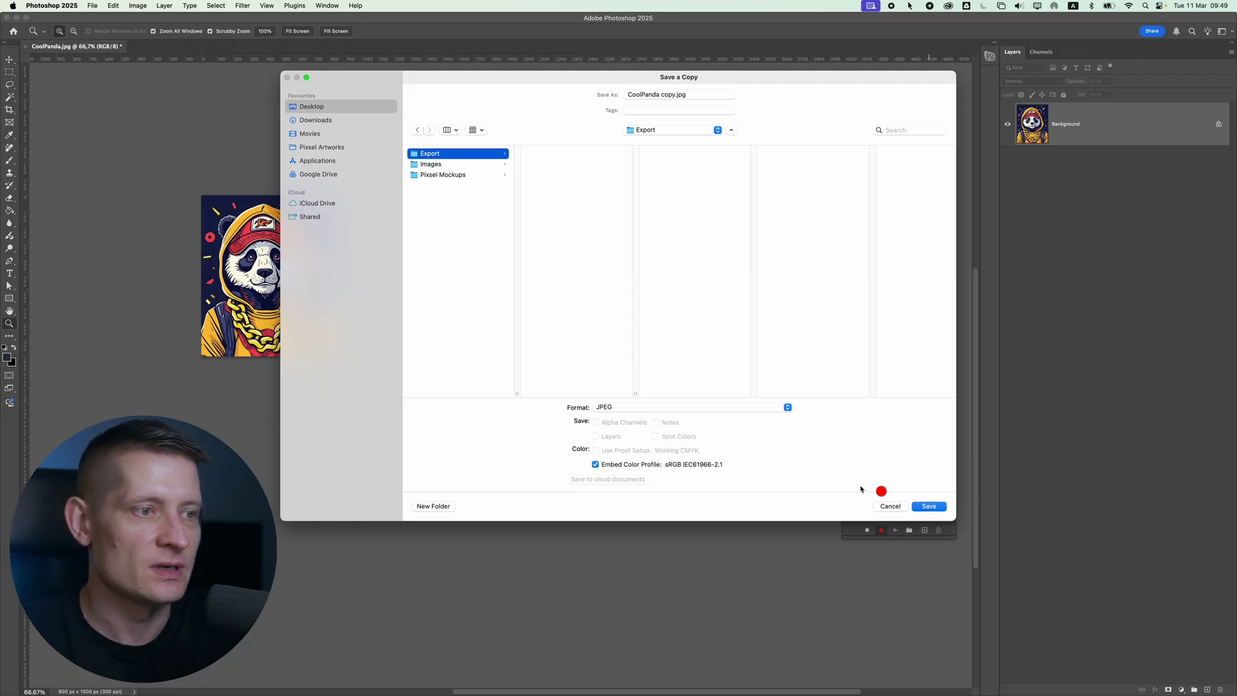
left_click(708, 407)
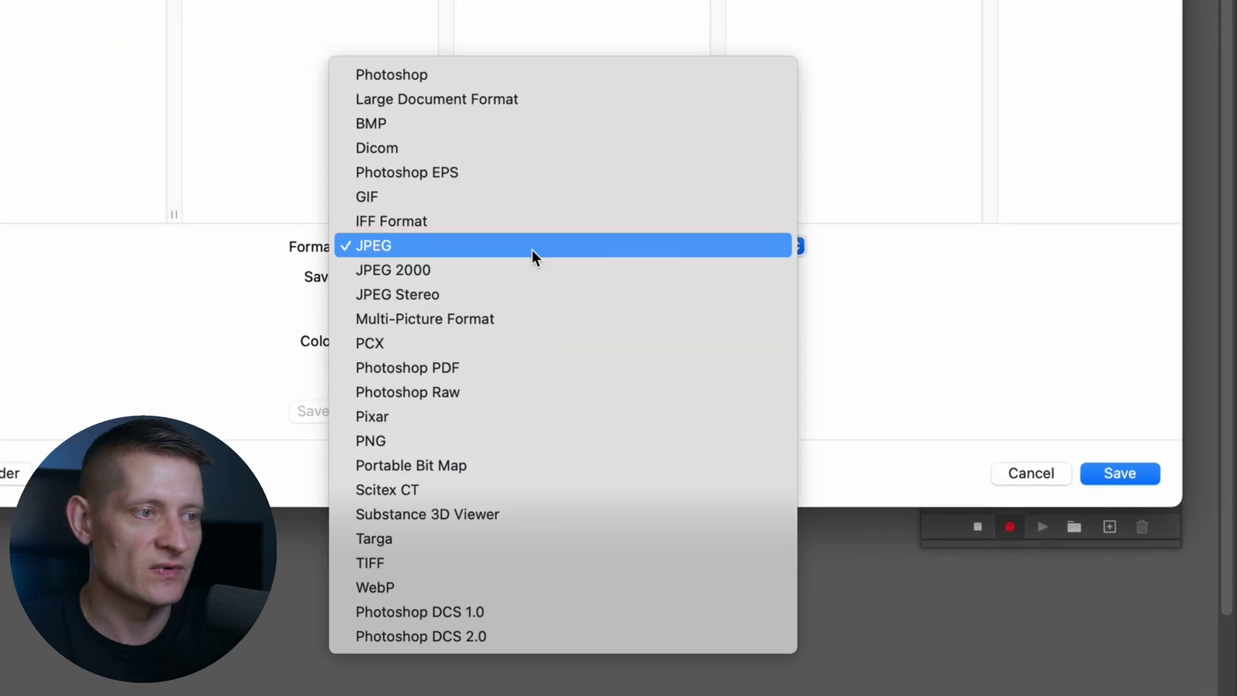
left_click(532, 250)
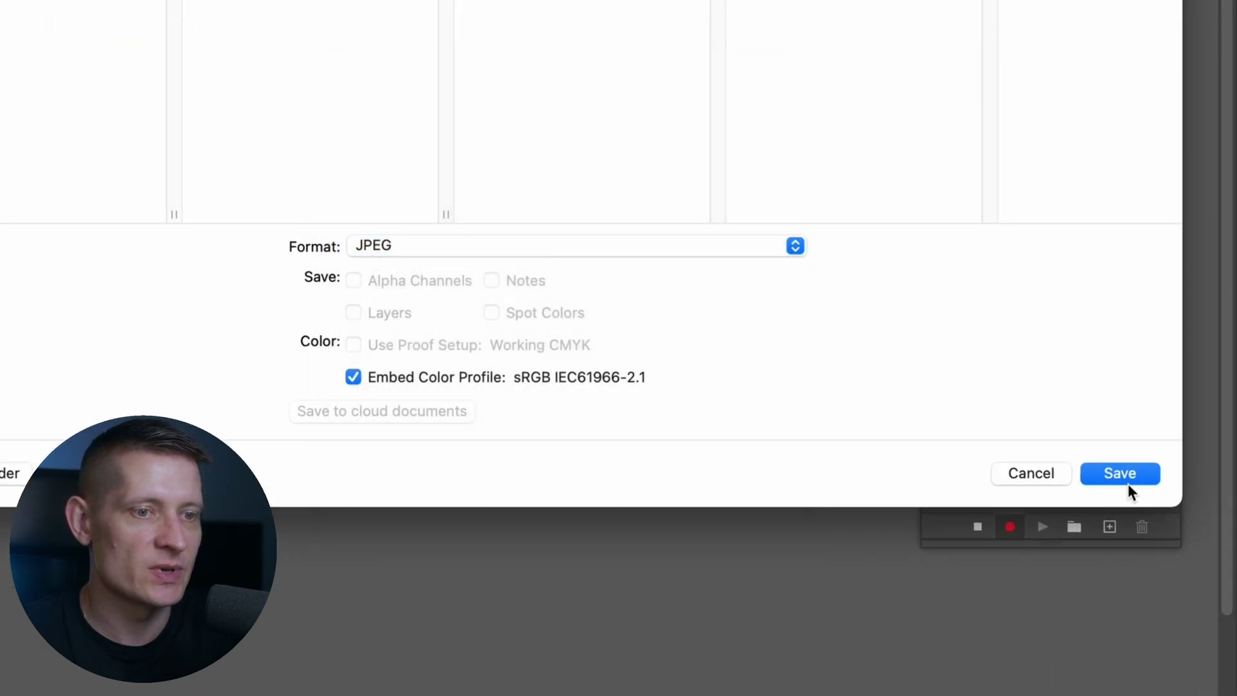
left_click(1128, 483)
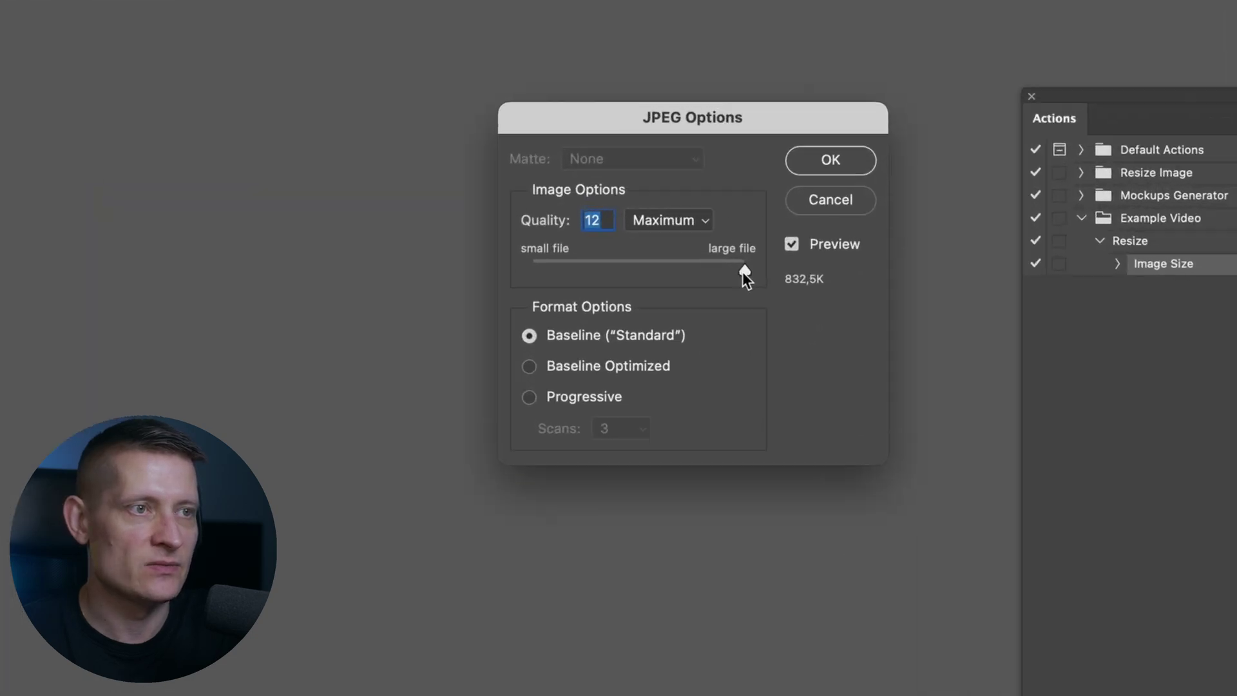
mouse_move(728, 242)
left_mouse_down()
mouse_move(636, 246)
mouse_move(730, 243)
left_mouse_up()
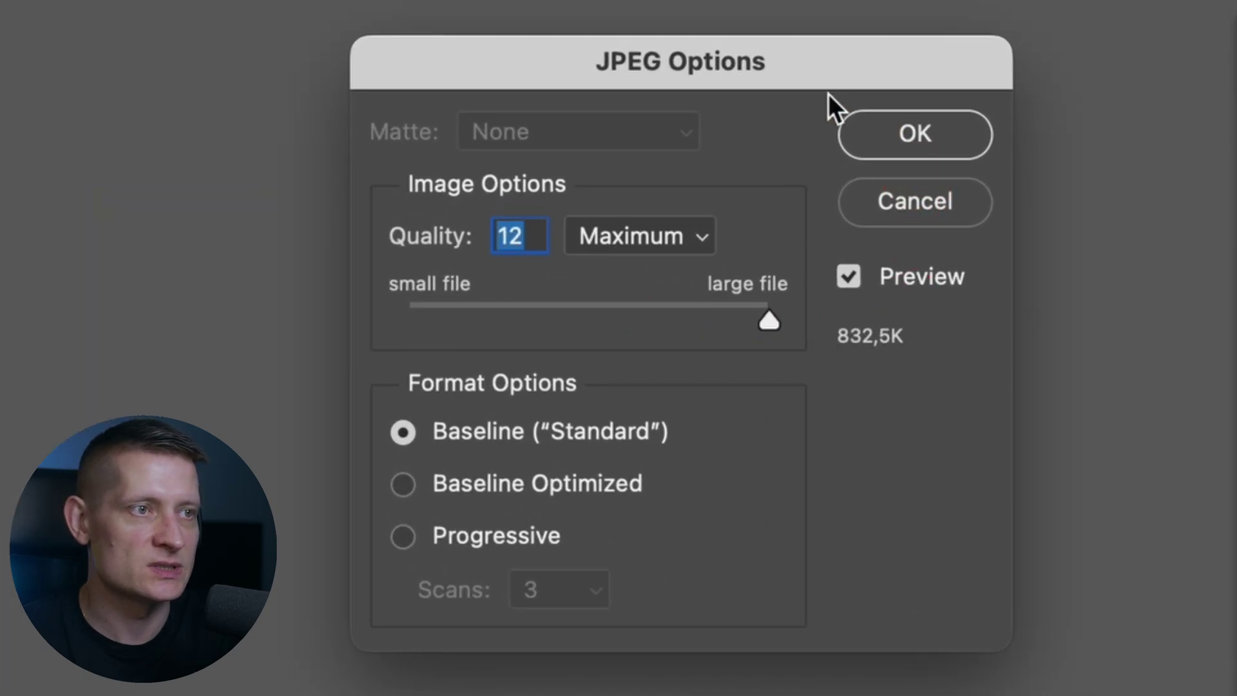
left_click(918, 147)
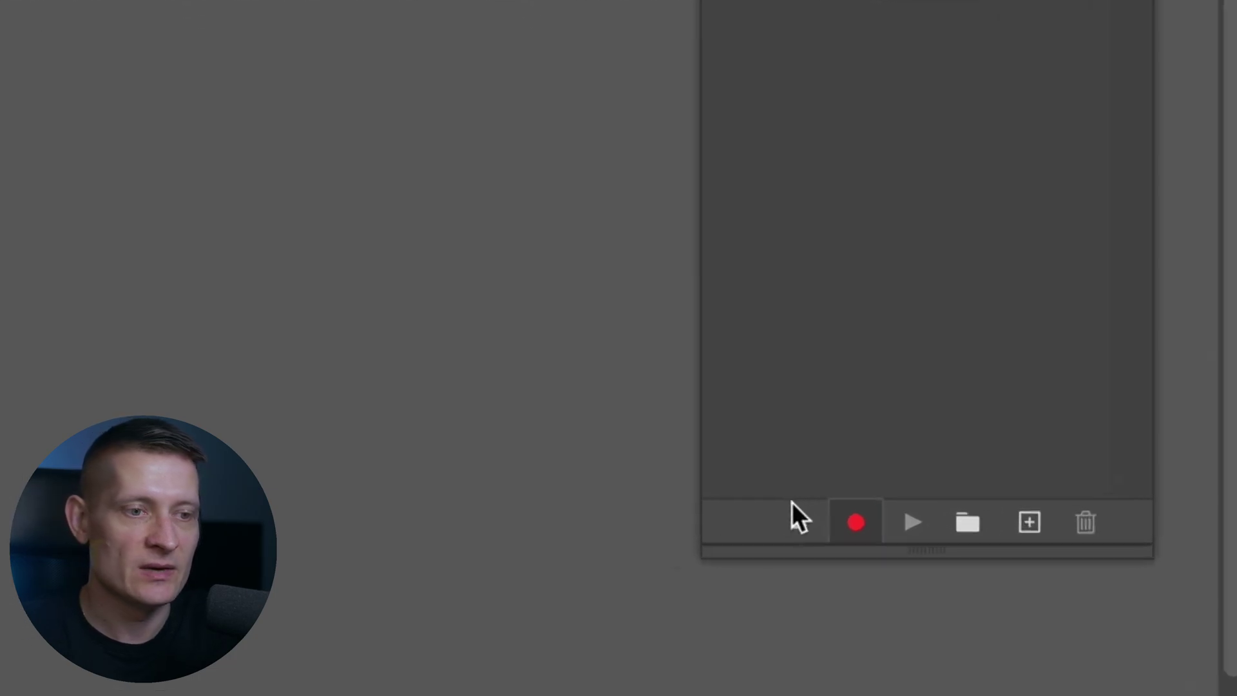
Step: Stop recording, then open Batch with Set 'Example Video' and Action 'Resize' selected
left_click(797, 521)
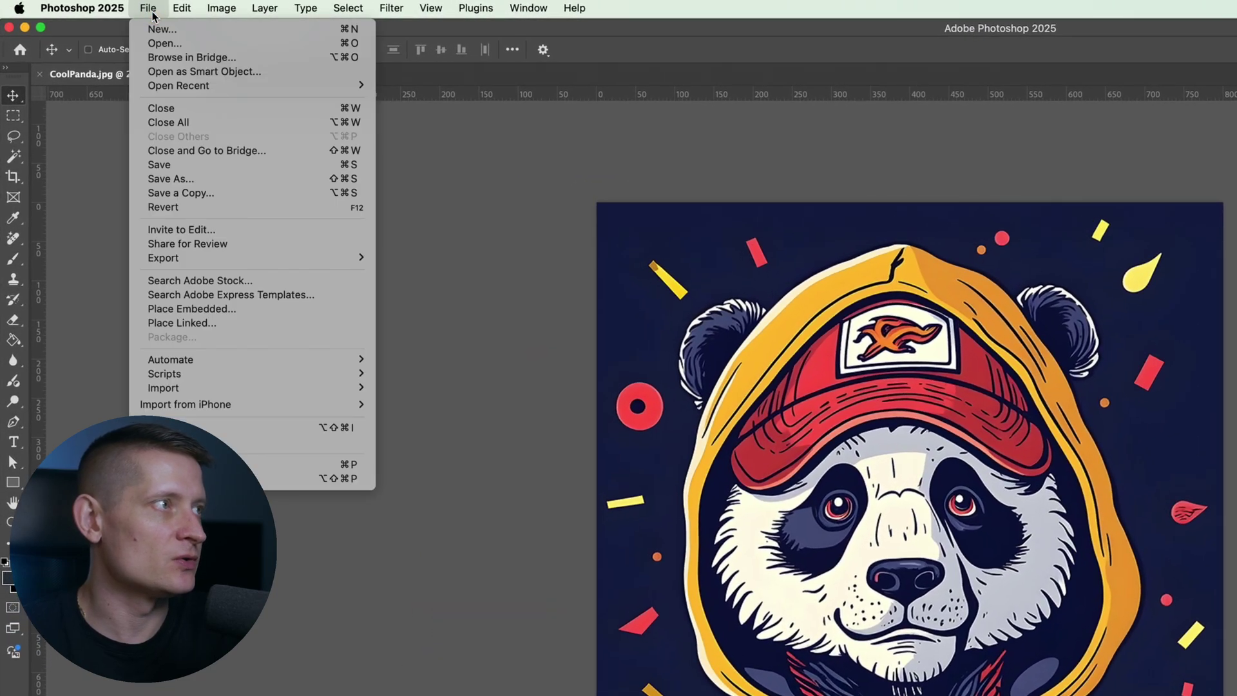
mouse_move(260, 359)
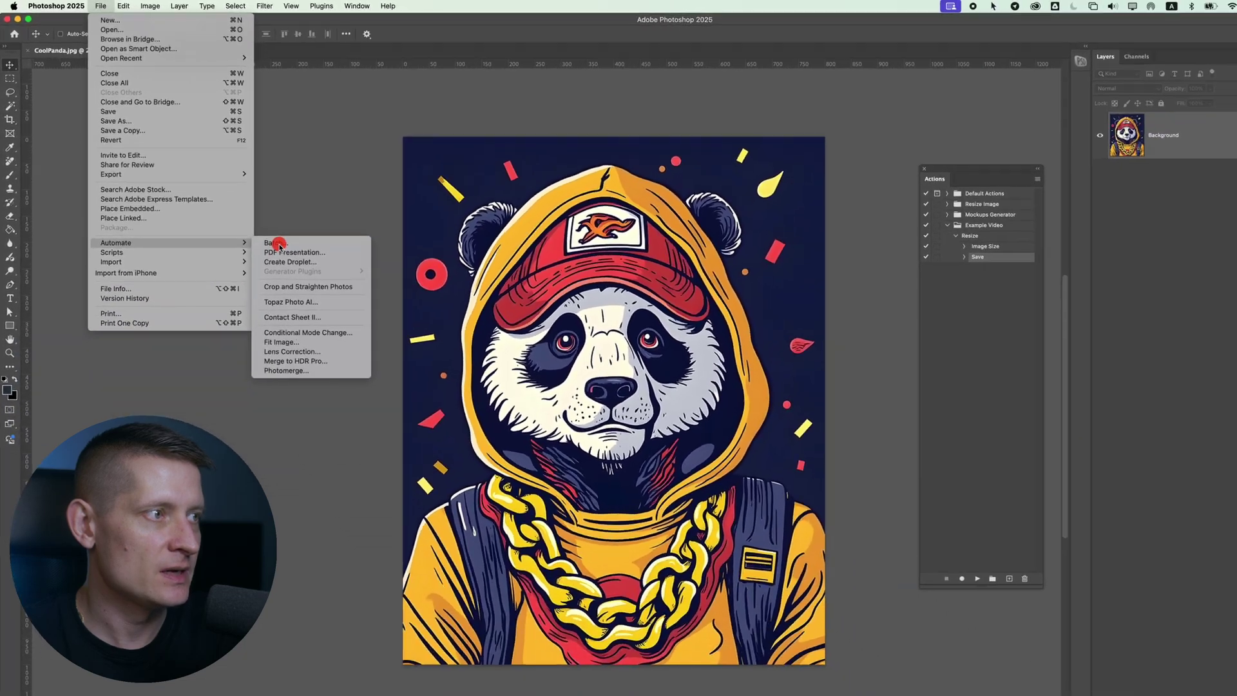
left_click(407, 360)
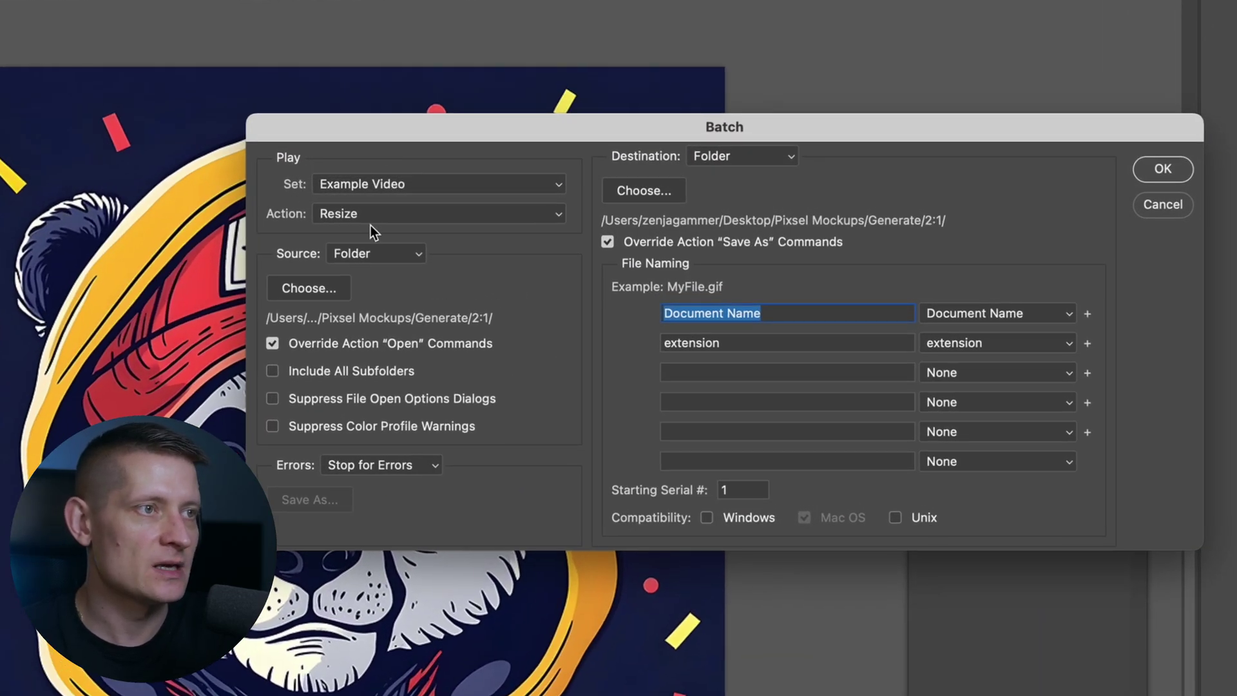
left_click(349, 187)
left_click(349, 183)
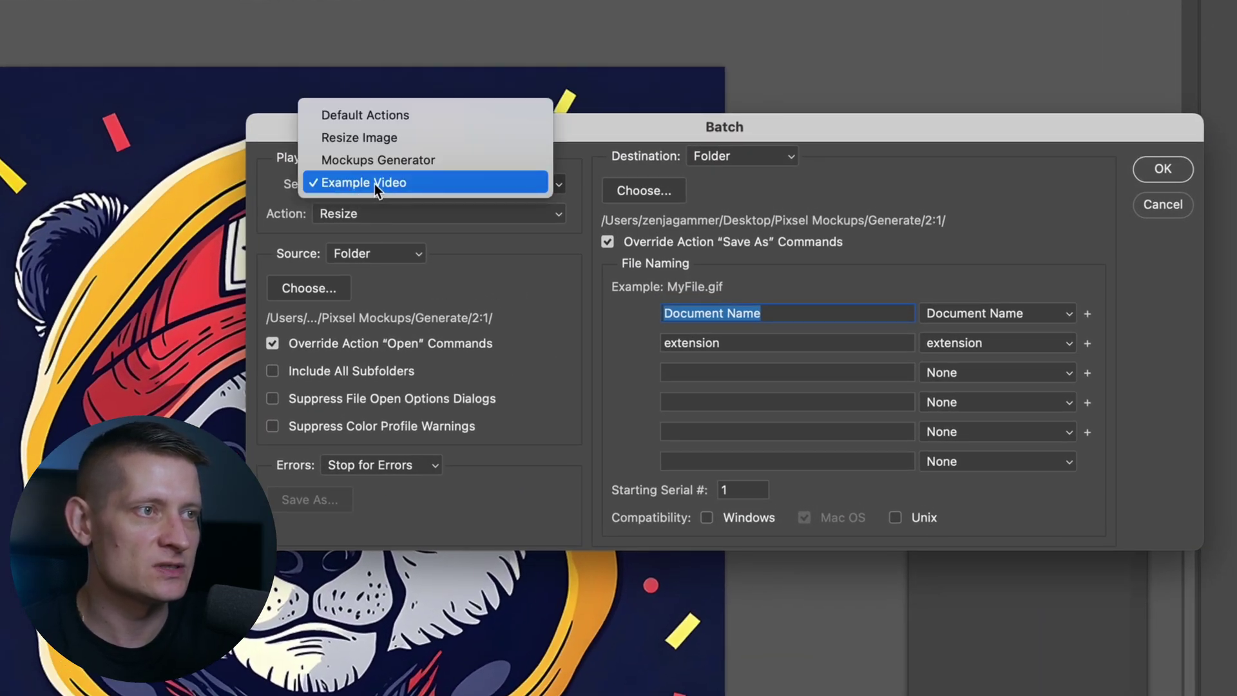
left_click(361, 212)
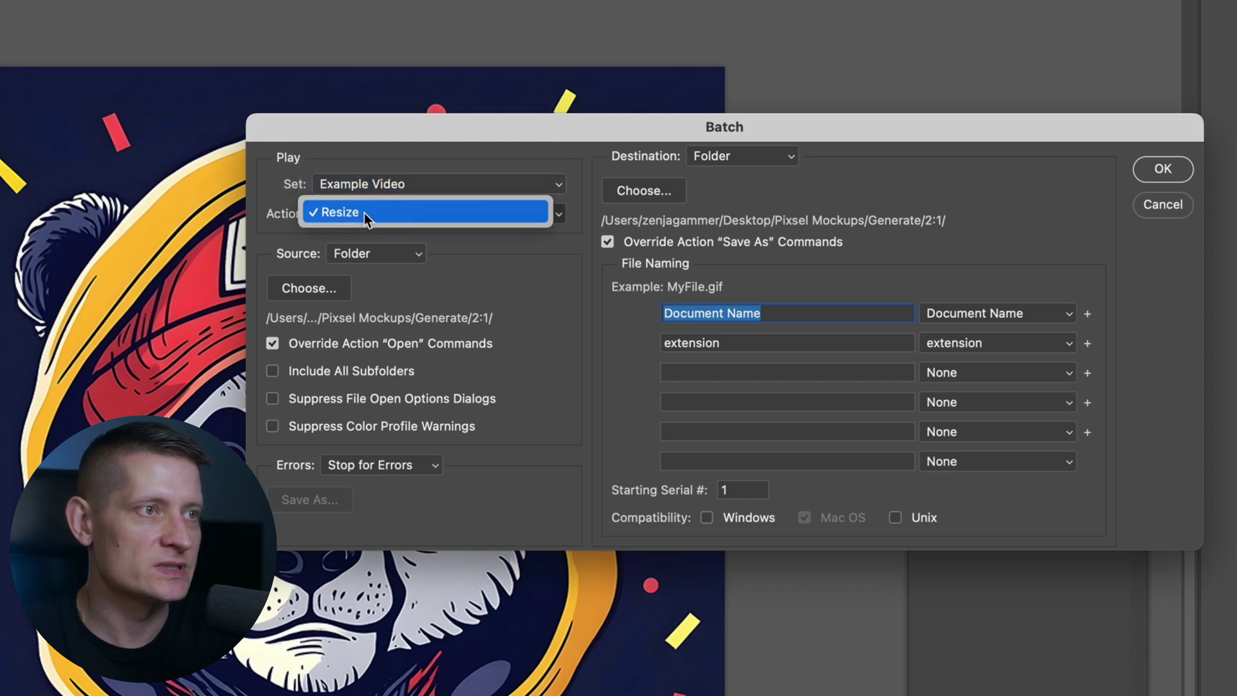
left_click(365, 213)
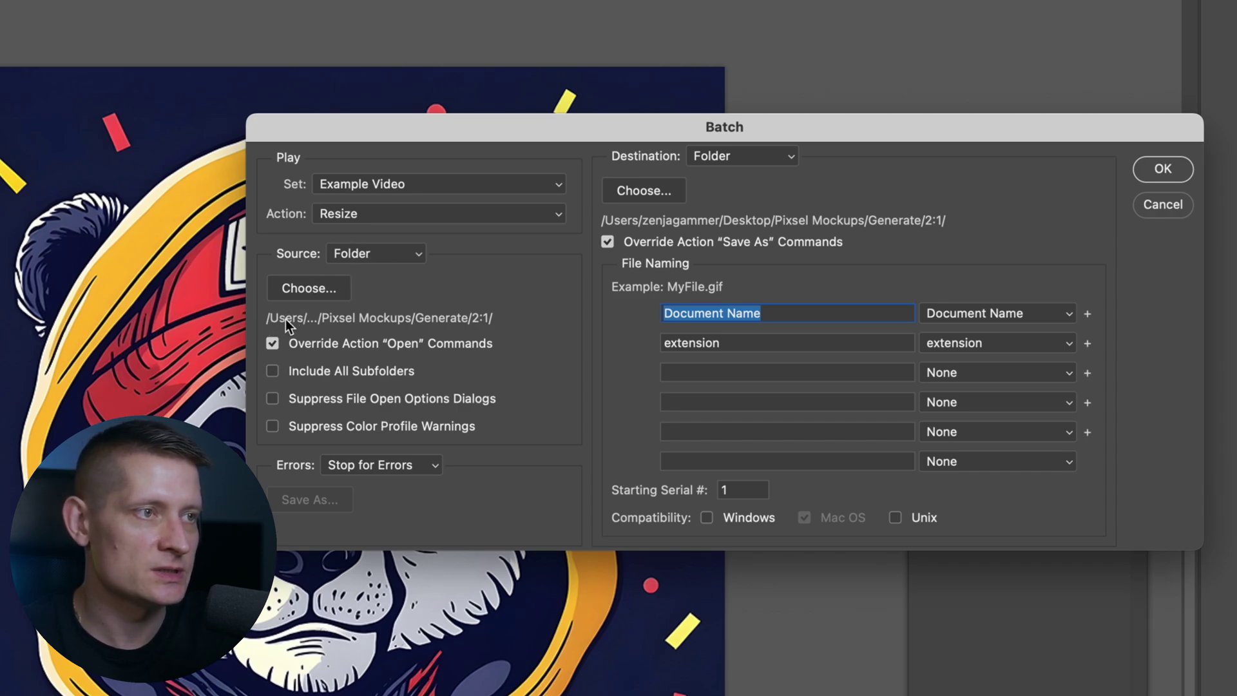
Step: Set the batch source to the Desktop Images folder and suppress colour profile warnings
left_click(295, 291)
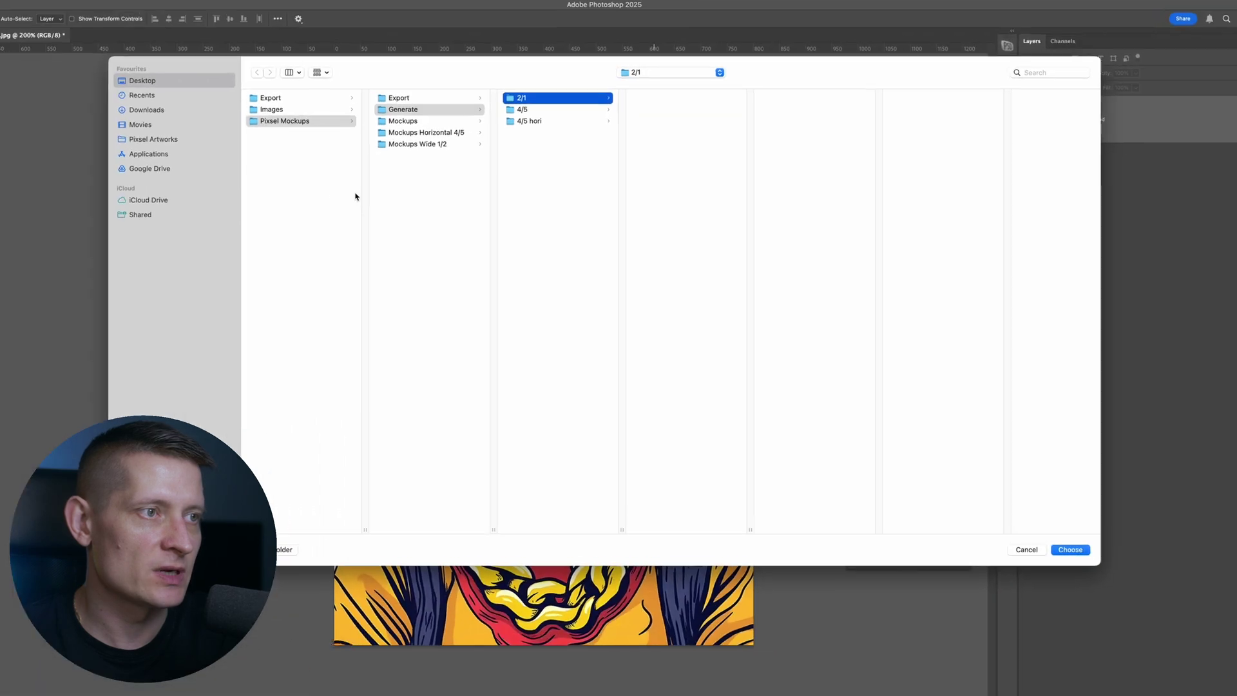
left_click(326, 114)
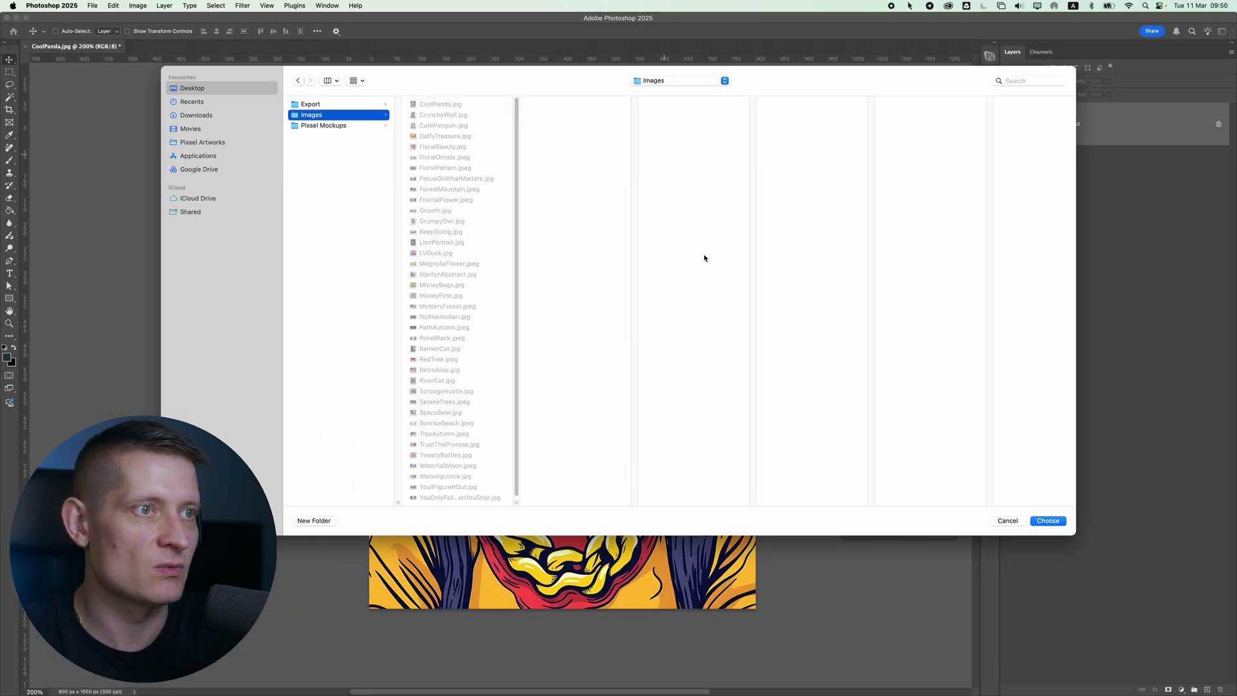
left_click(1046, 521)
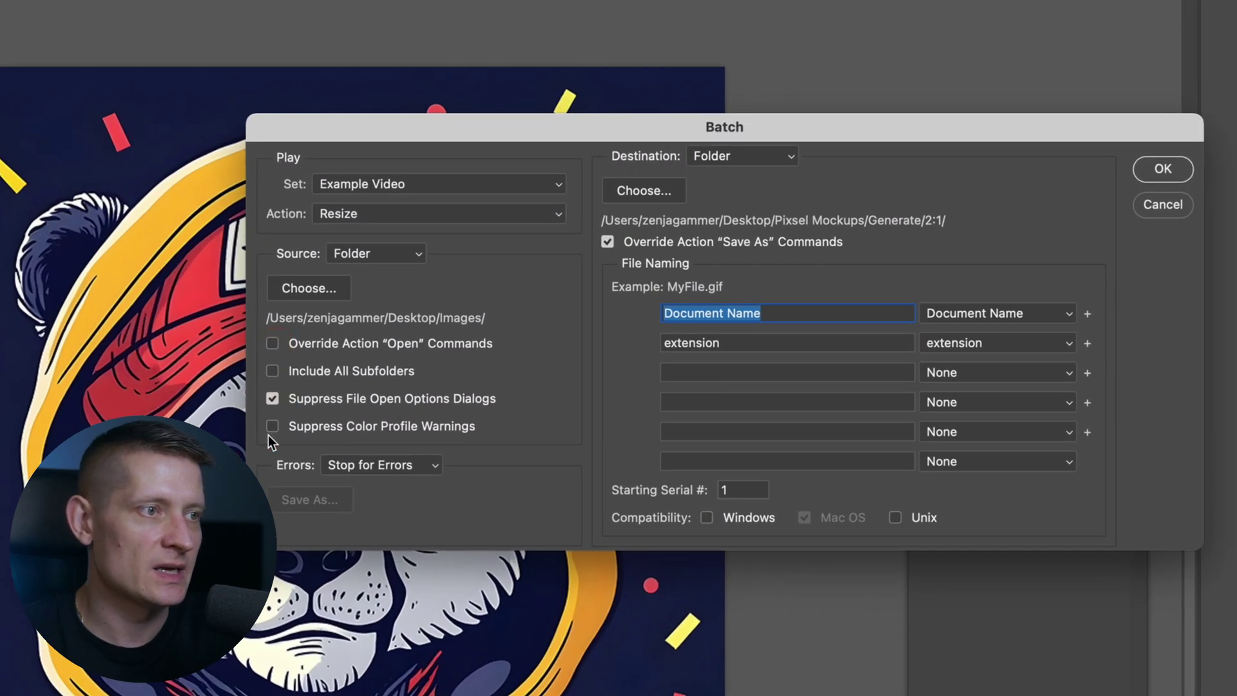
left_click(272, 426)
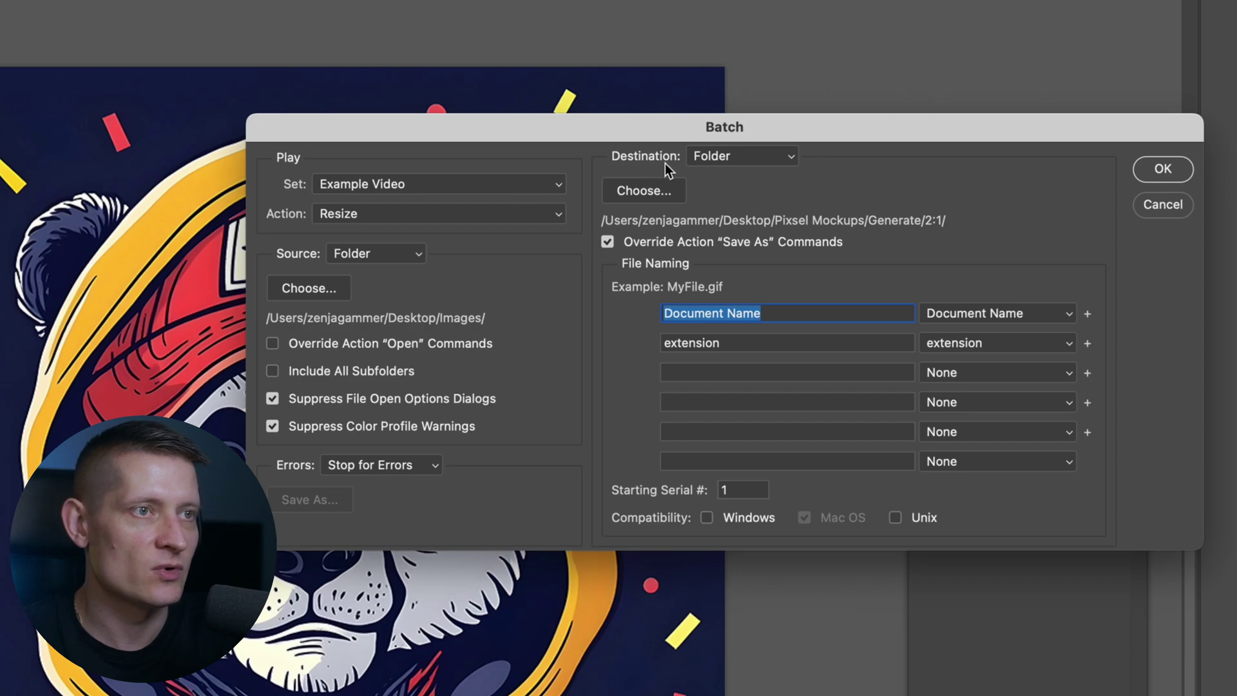
Step: Set the batch destination type to Folder, pointing at the Desktop Export folder
left_click(732, 155)
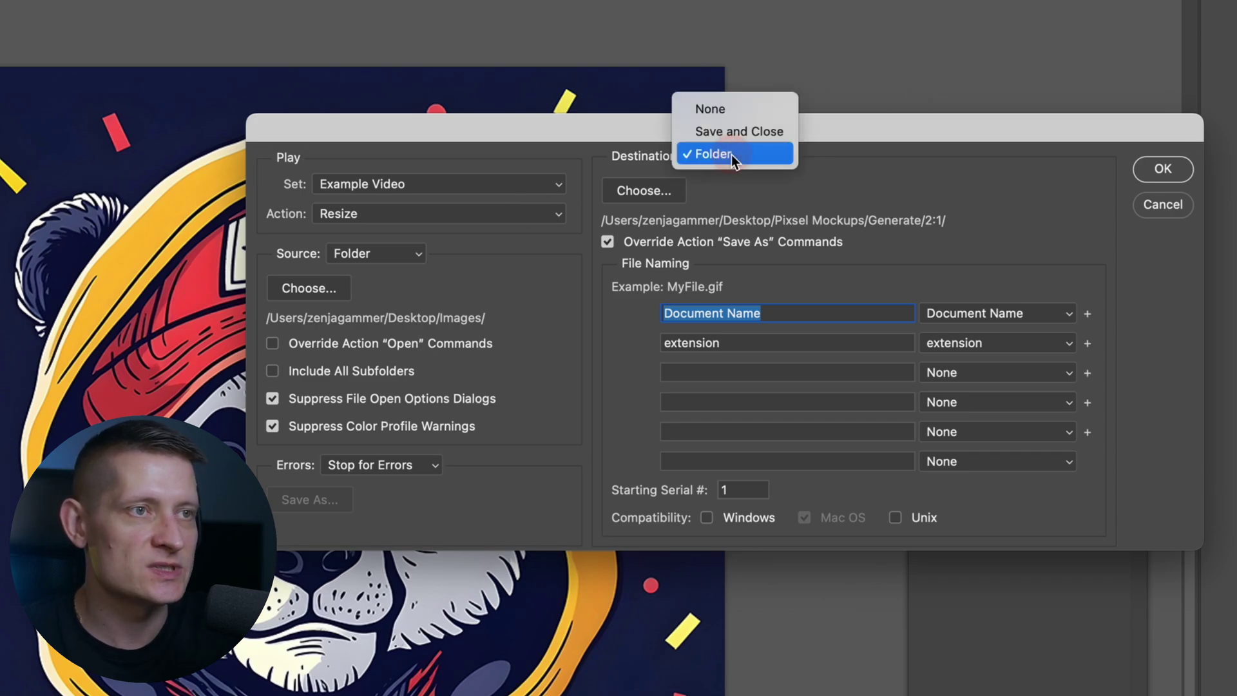
left_click(717, 193)
left_click(651, 194)
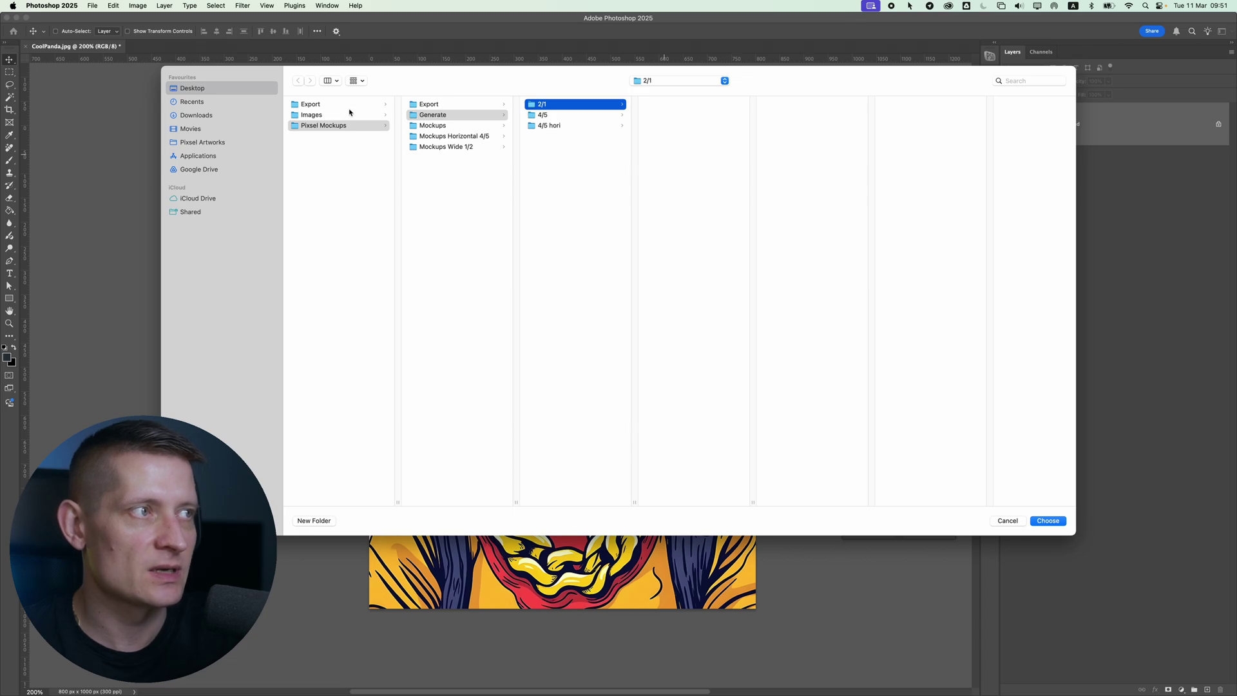
left_click(343, 105)
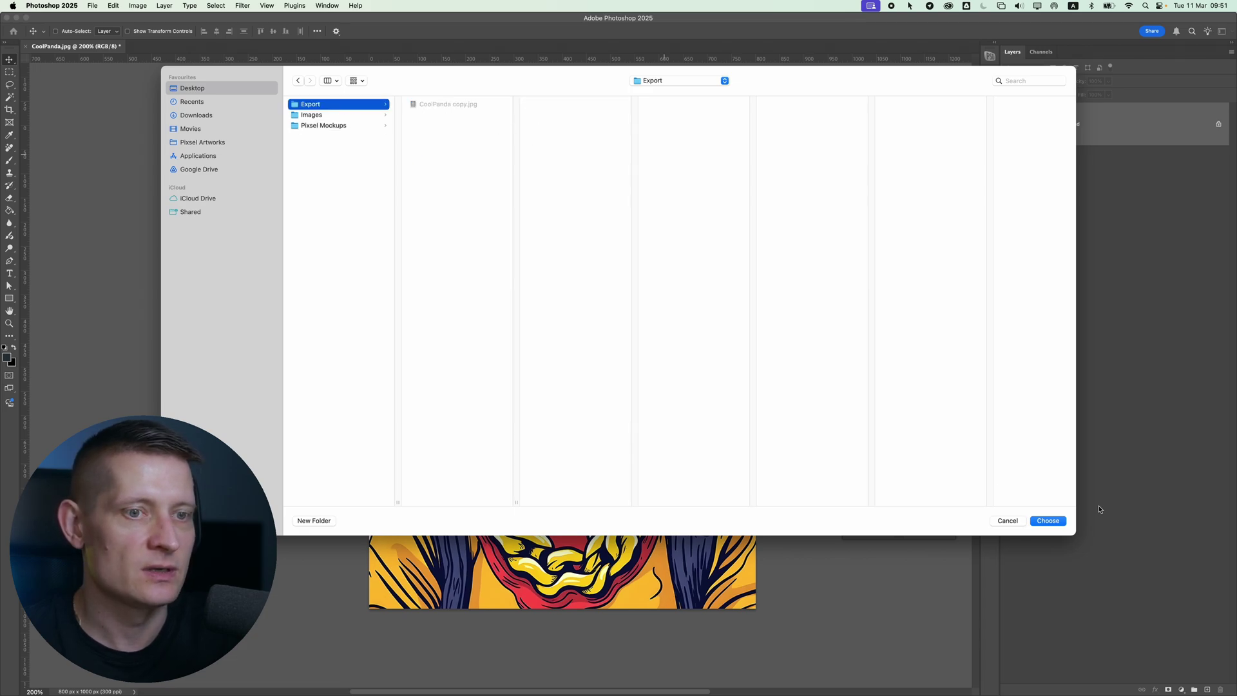
left_click(1044, 520)
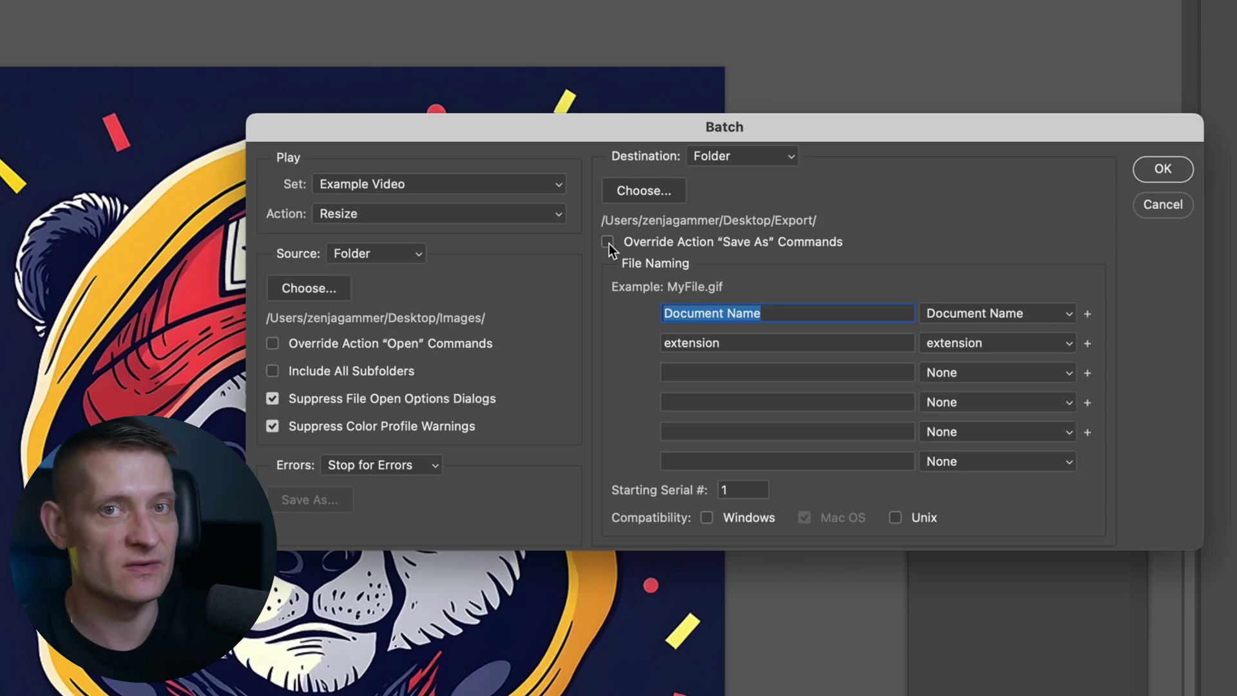
Step: Enable Override Action 'Save As' Commands and acknowledge the resulting alert
left_click(608, 242)
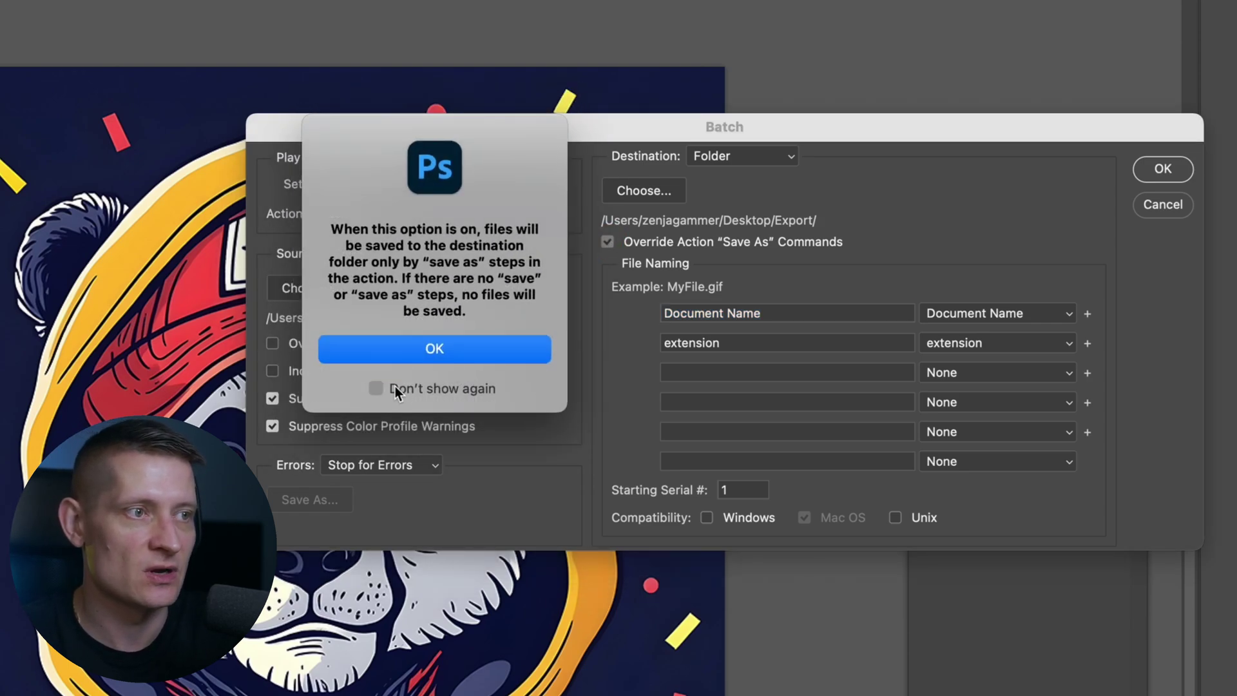
left_click(429, 354)
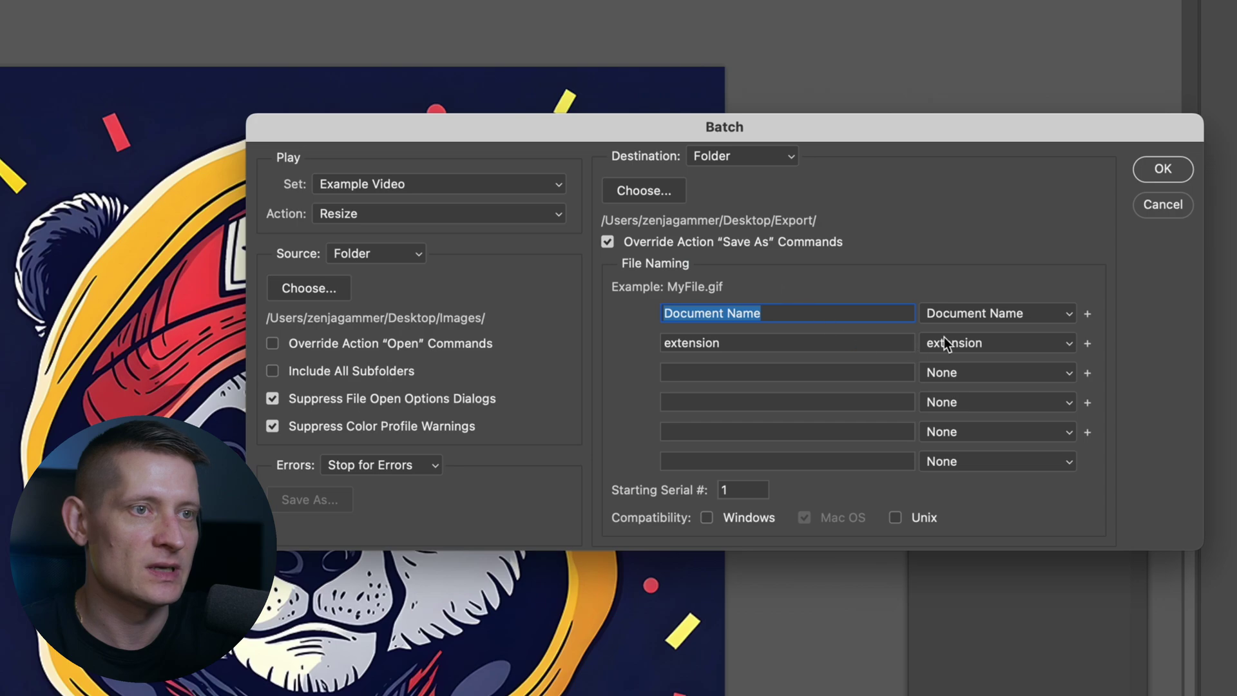